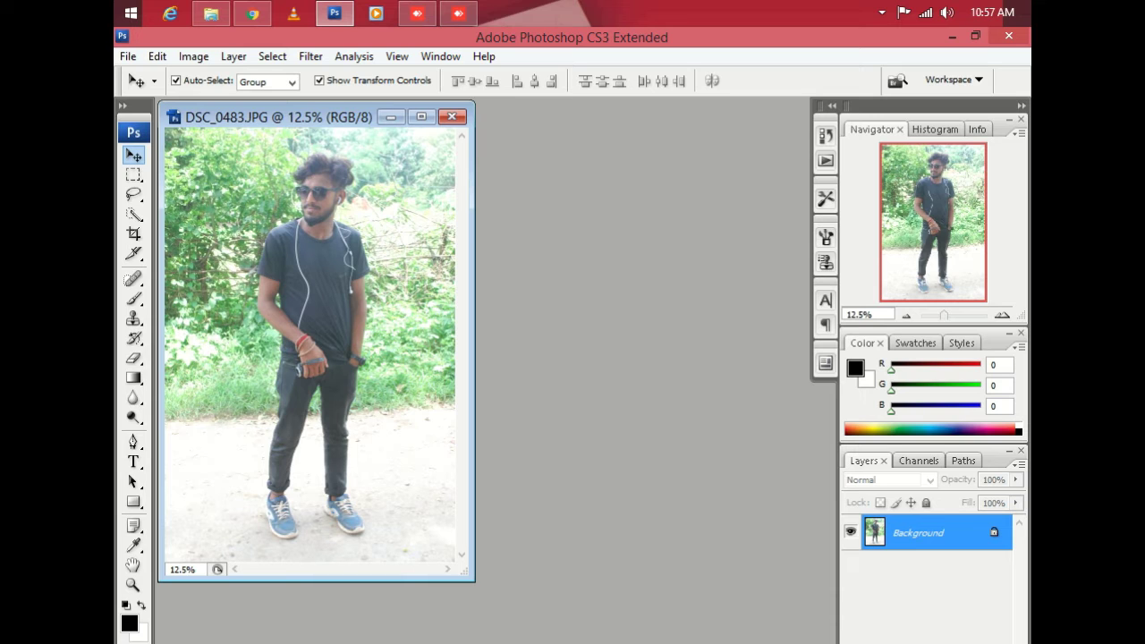
Preview an automatic Levels correction on the photo and cancel it.
key(alt+i)
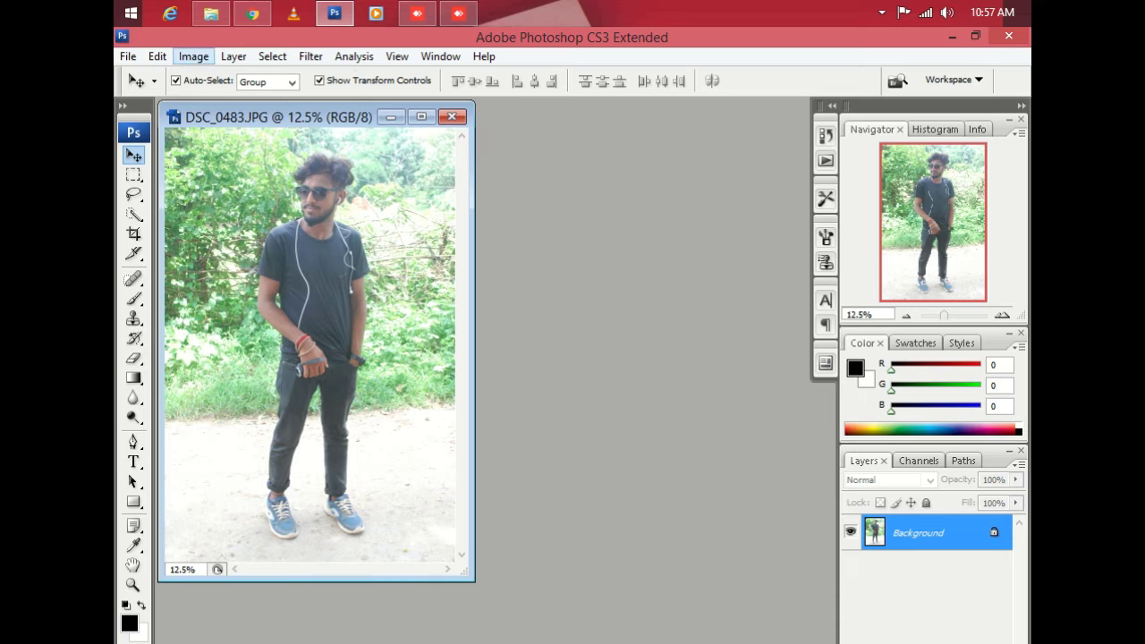
mouse_move(220, 102)
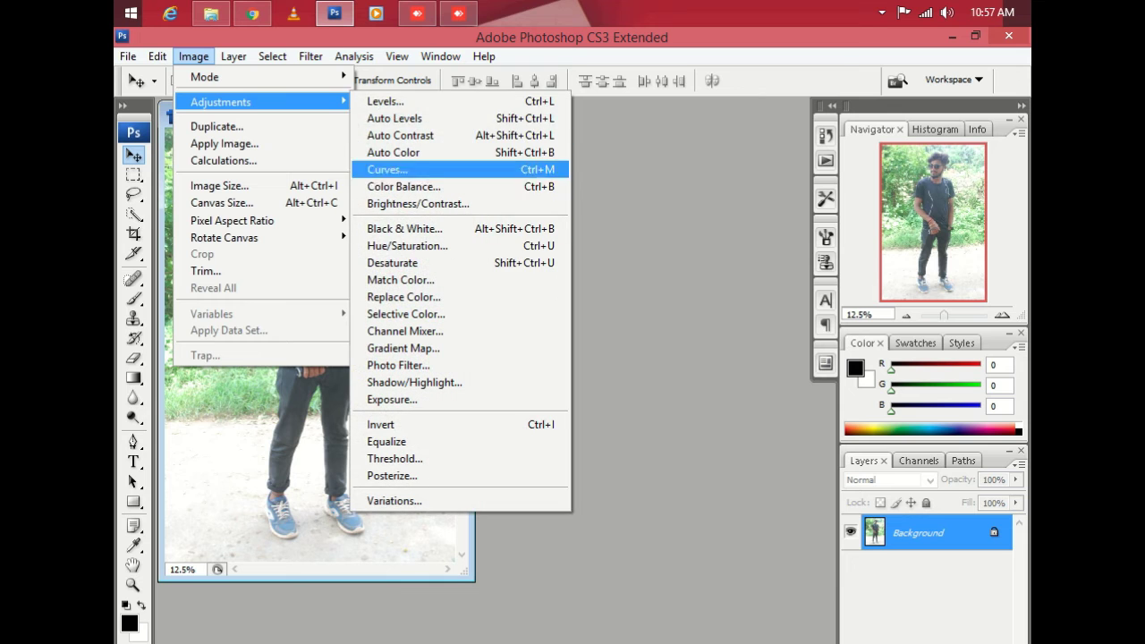
key(Return)
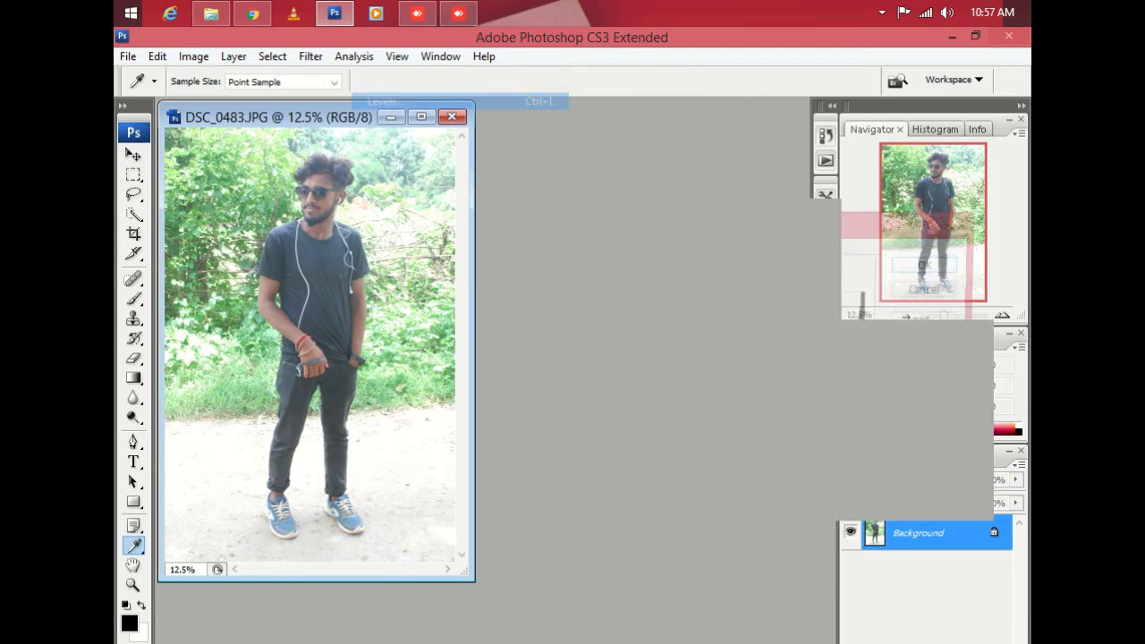
drag(794, 223, 760, 209)
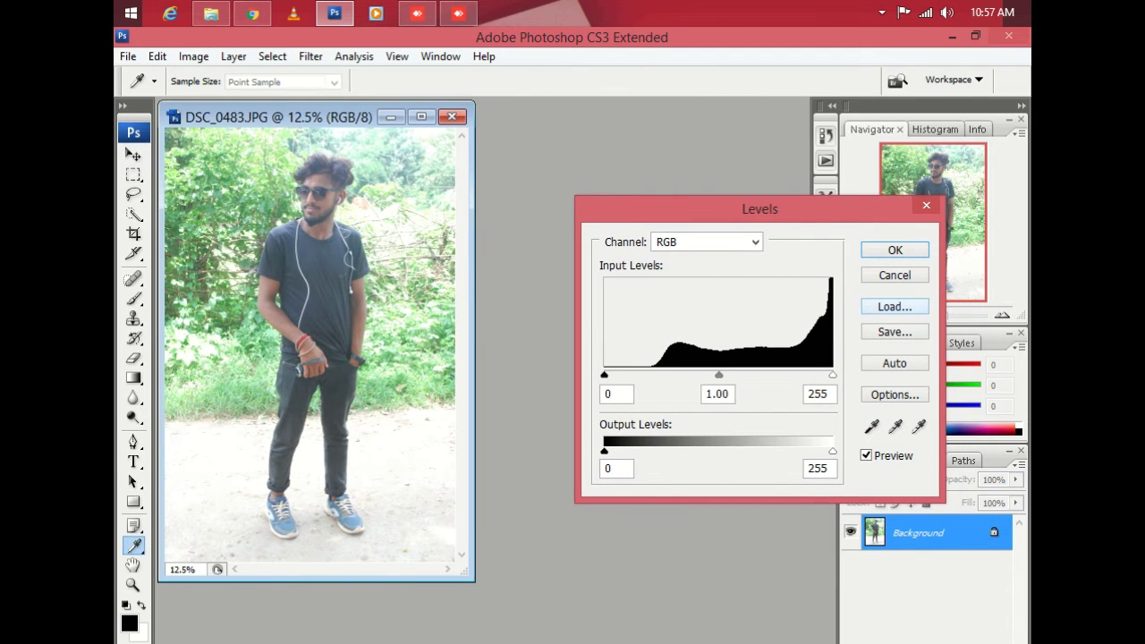
click(894, 363)
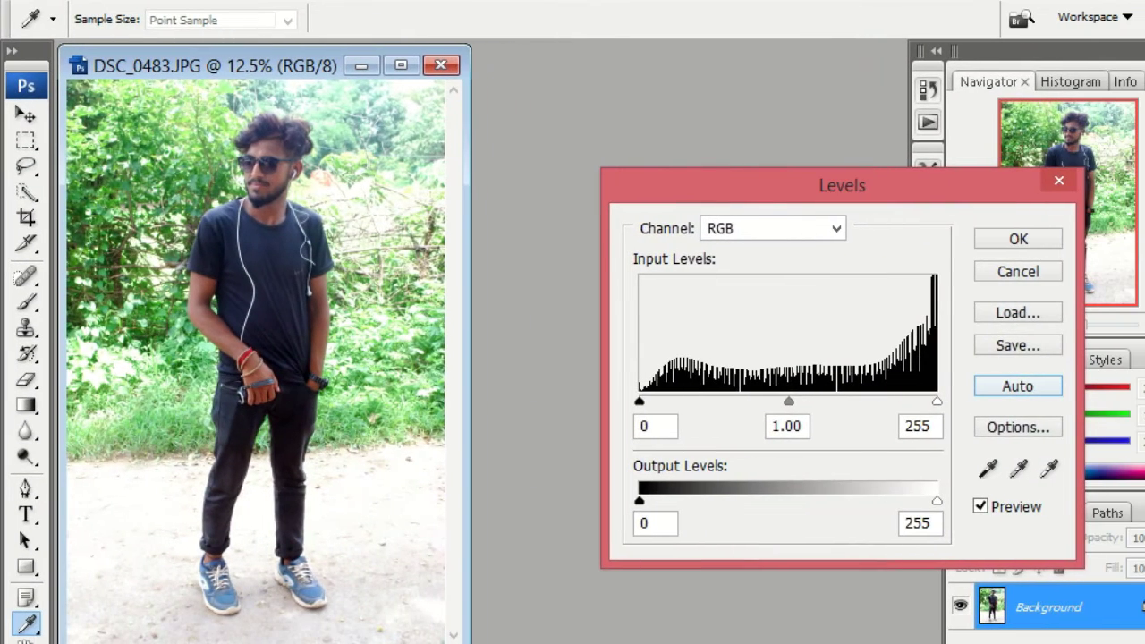
click(1017, 271)
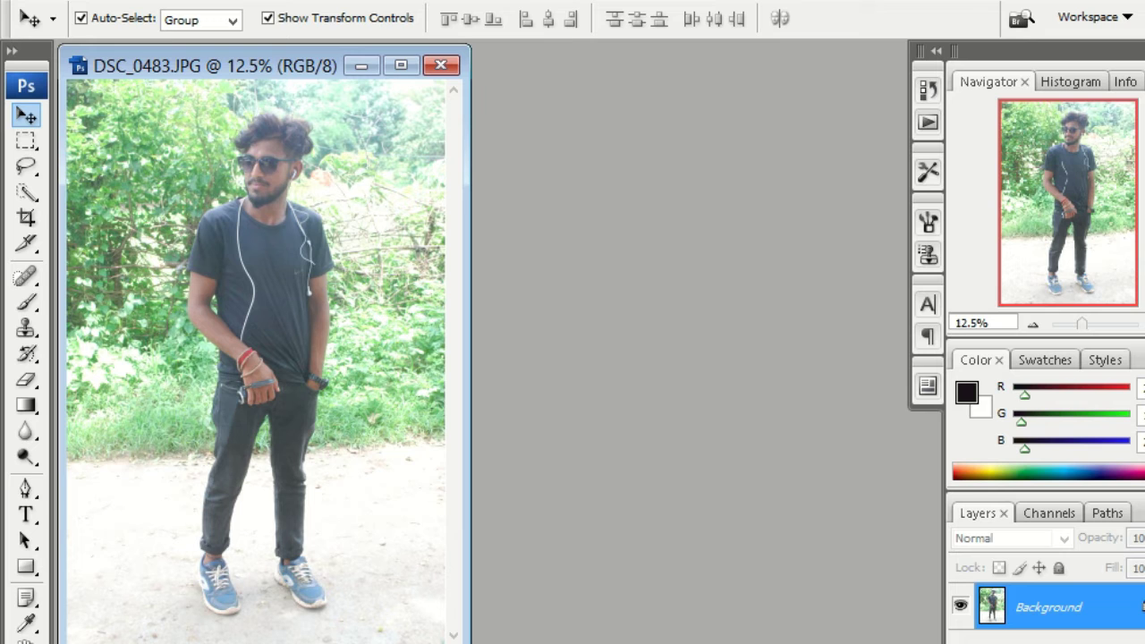
Open a Curves adjustment for the photo, keeping the composite RGB channel selected.
click(97, 2)
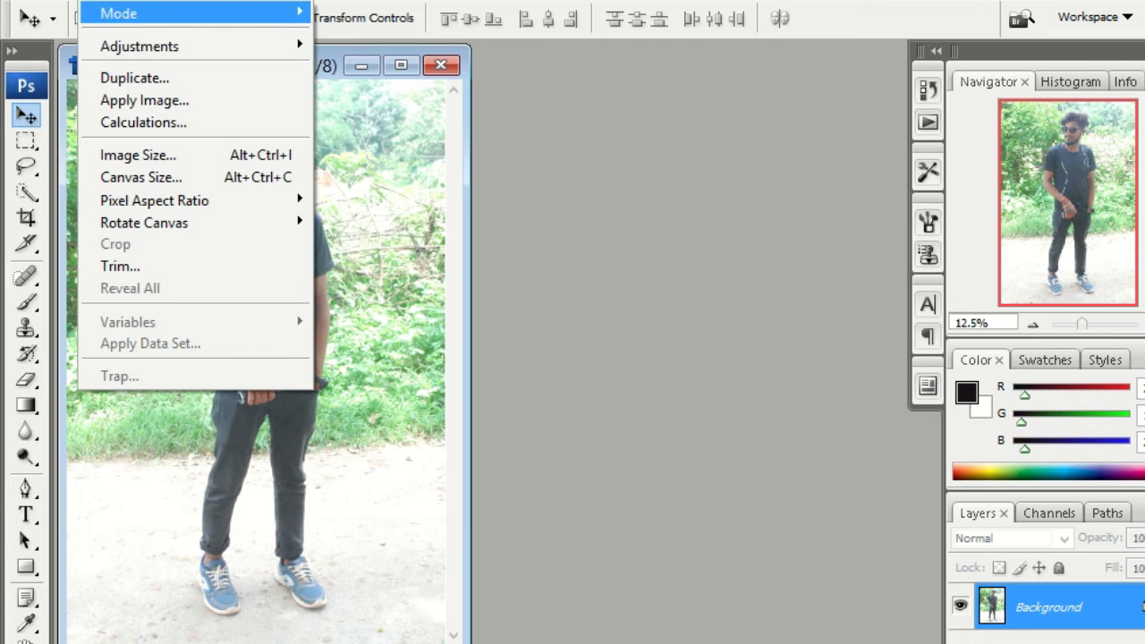
mouse_move(142, 46)
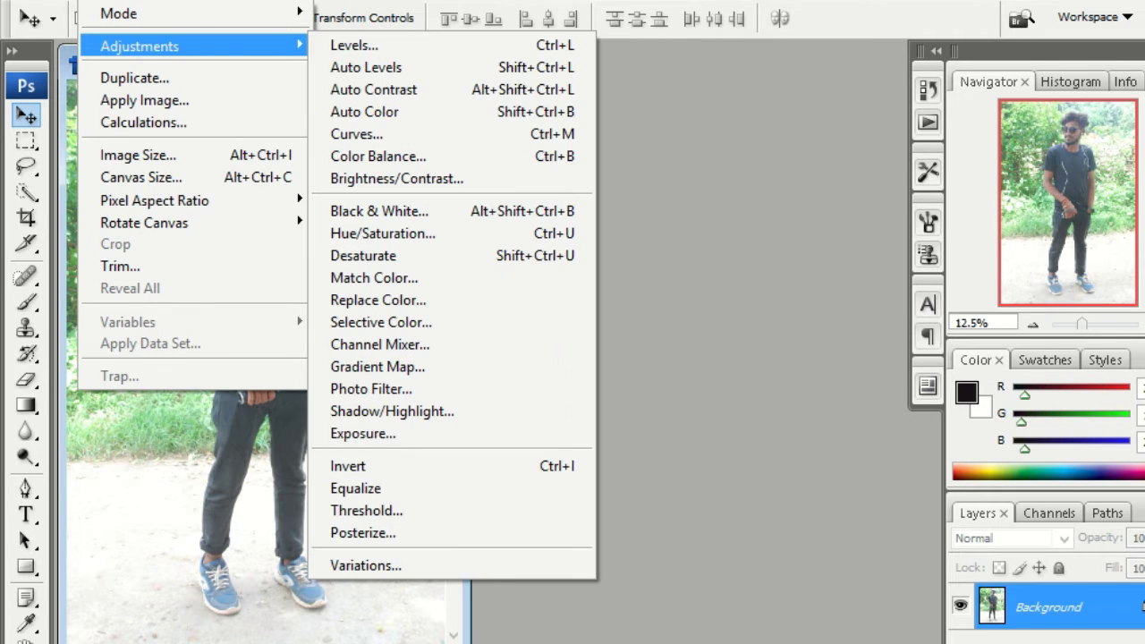
key(Right)
key(Down)
key(Down)
key(Down)
key(Down)
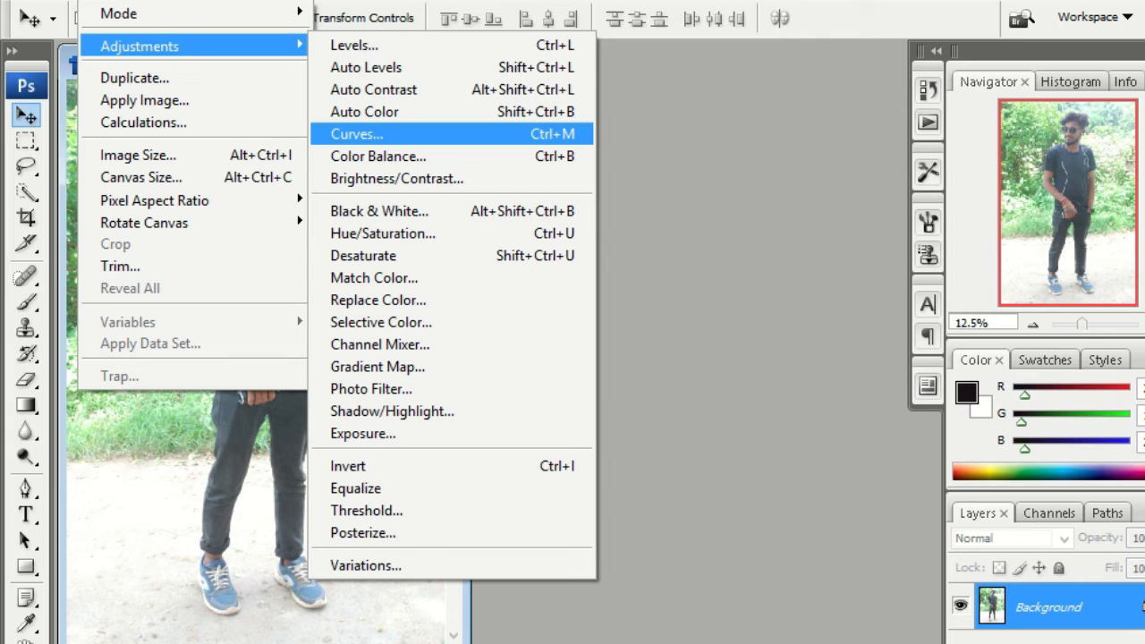
key(Return)
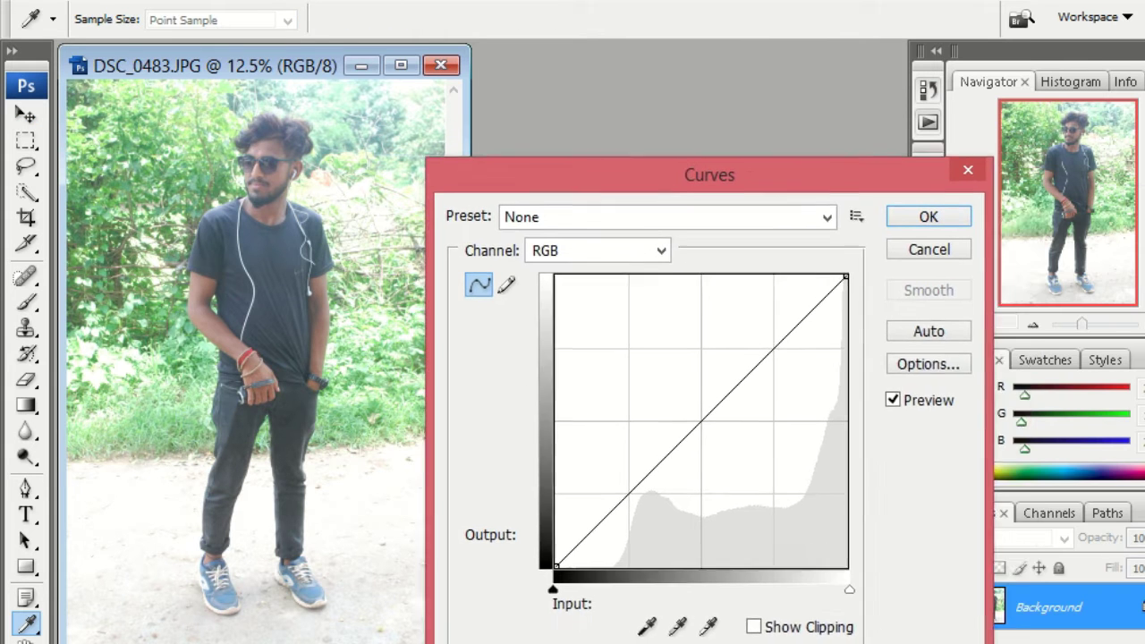
drag(709, 174, 752, 167)
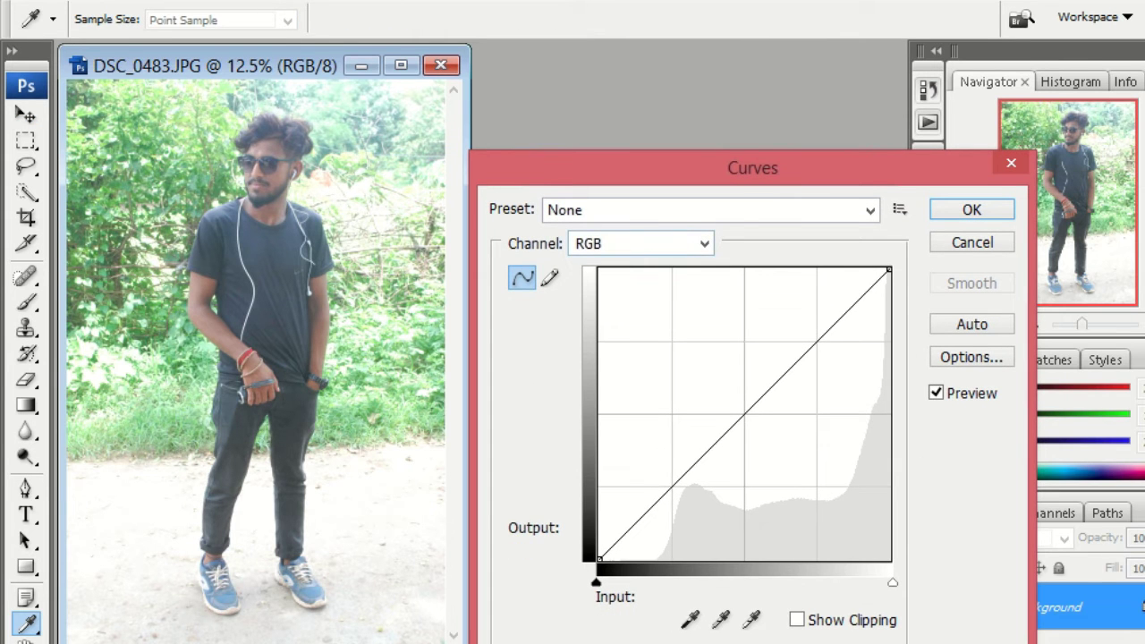
click(703, 243)
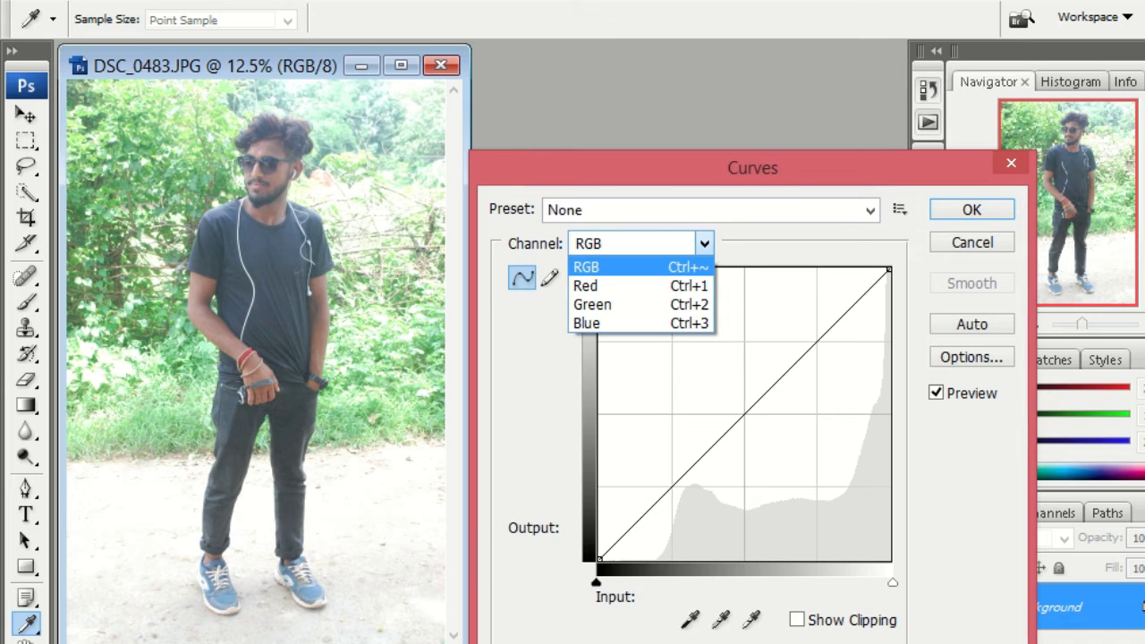
key(Return)
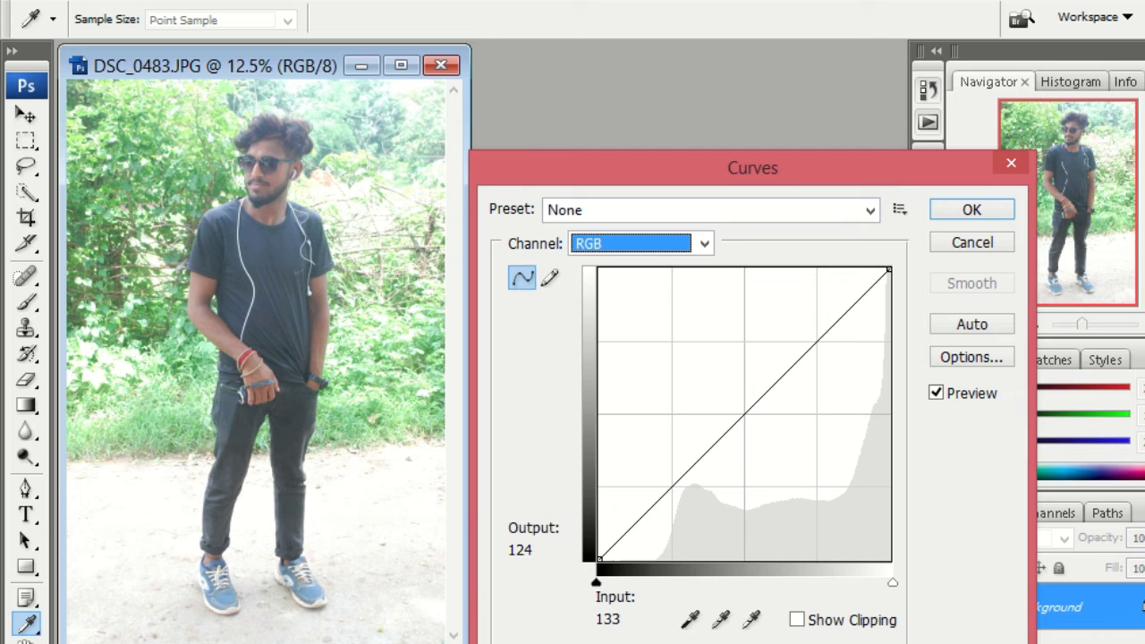
Darken the photo's midtones with an RGB curve point at input 141, output 110, and apply the Curves adjustment.
drag(729, 429, 767, 440)
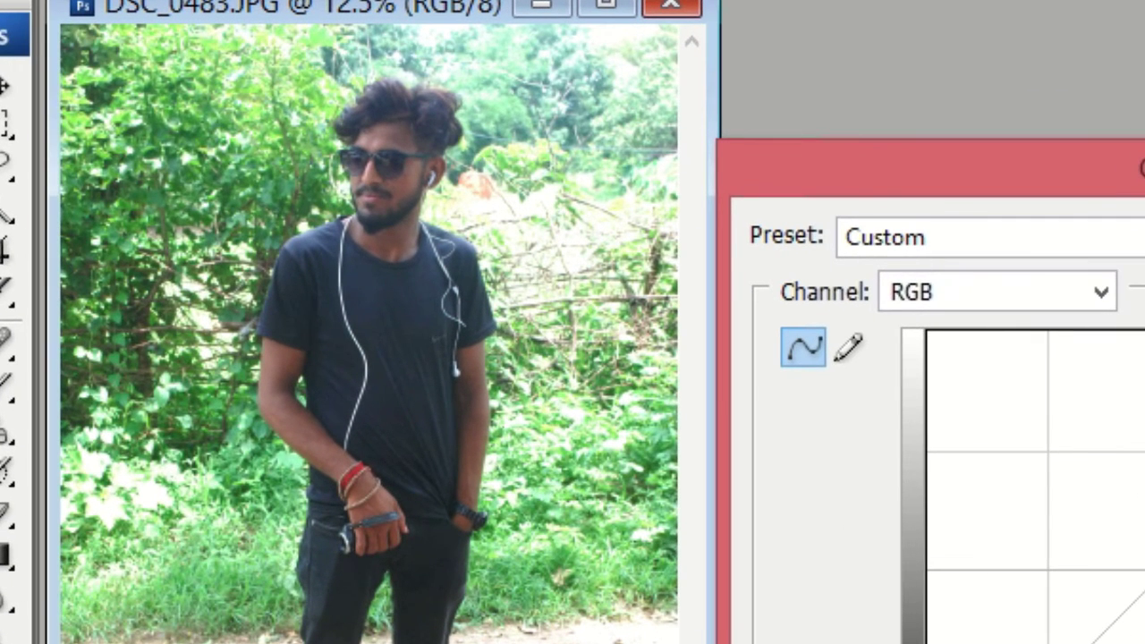
drag(1143, 613, 1144, 643)
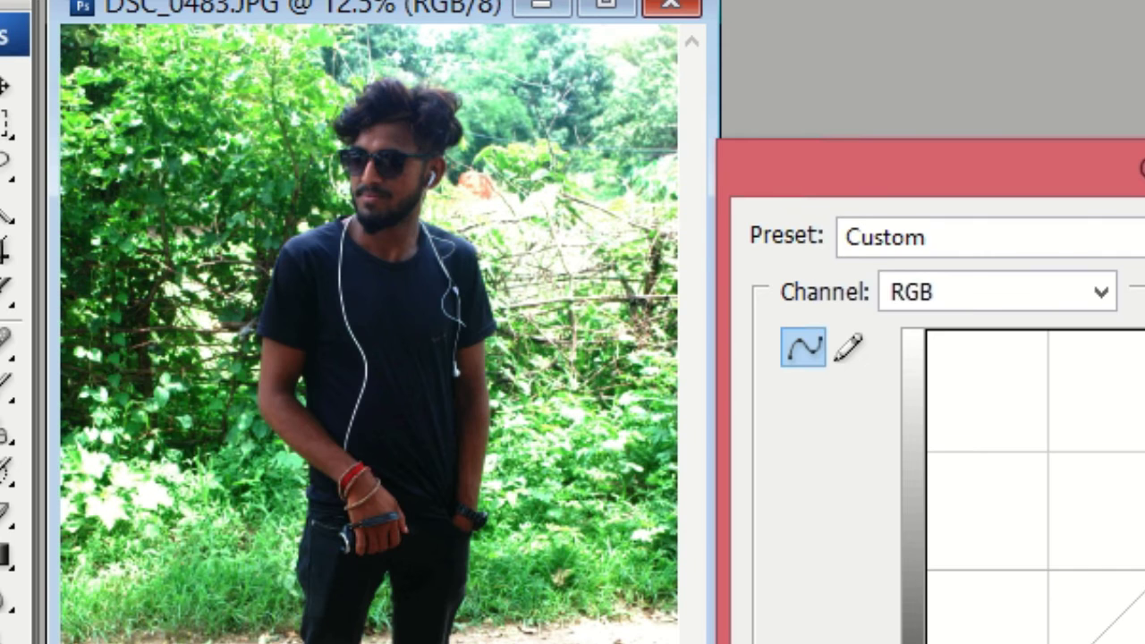
key(Up)
key(Up)
key(Up)
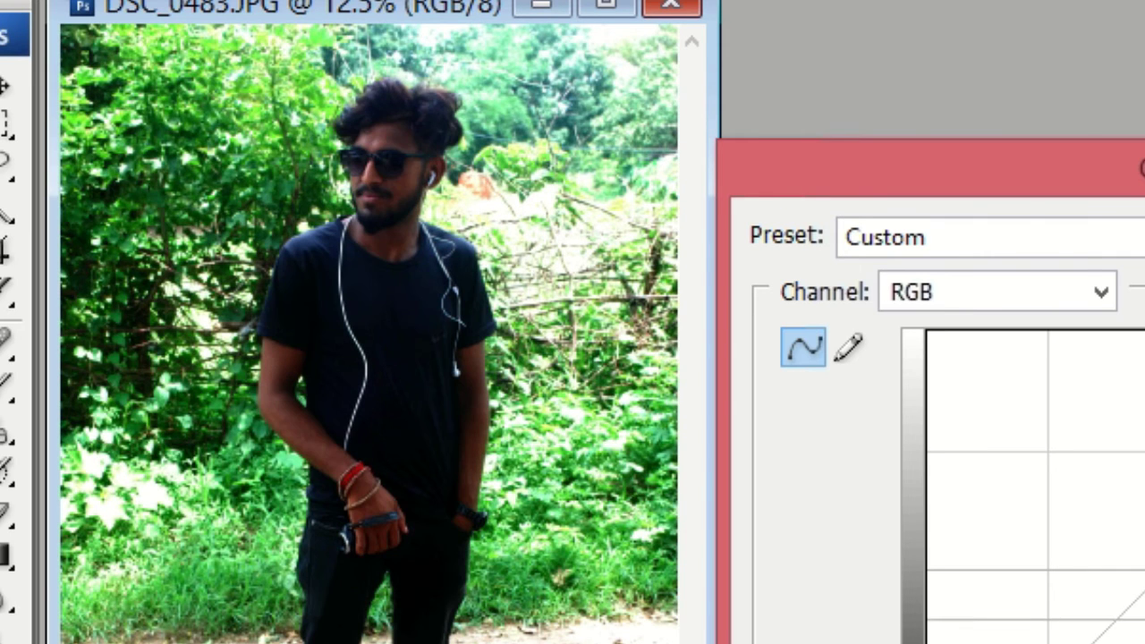
mouse_move(1144, 602)
mouse_down()
mouse_move(1143, 585)
mouse_move(1143, 623)
mouse_move(1144, 610)
mouse_up()
key(Down)
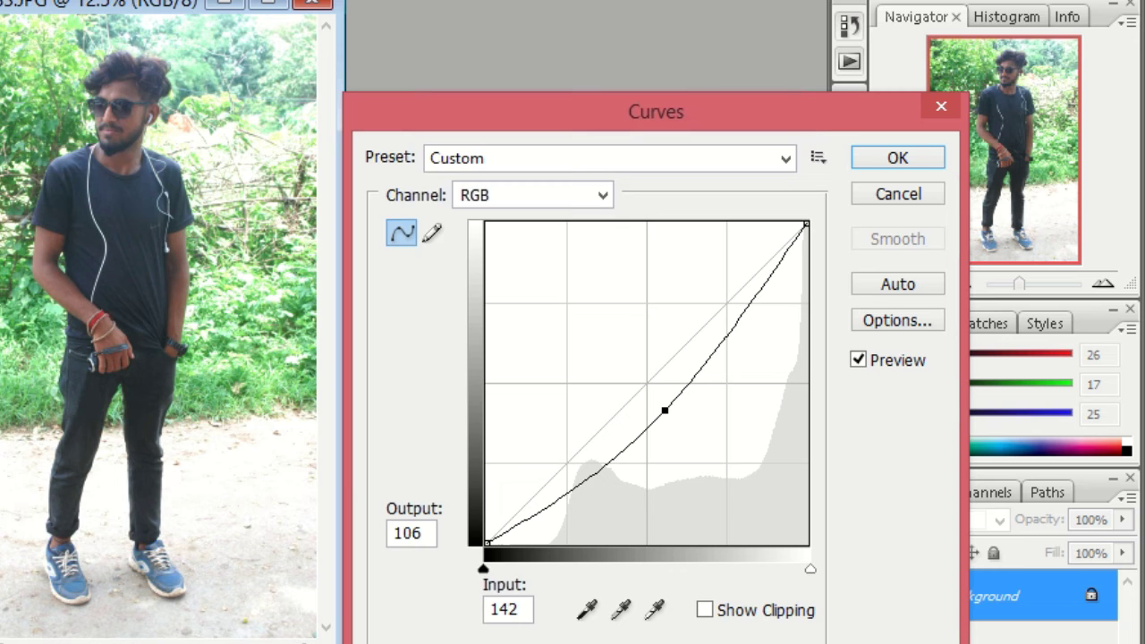
mouse_move(664, 410)
mouse_down()
mouse_move(630, 363)
mouse_move(662, 389)
mouse_move(672, 421)
mouse_move(663, 405)
mouse_up()
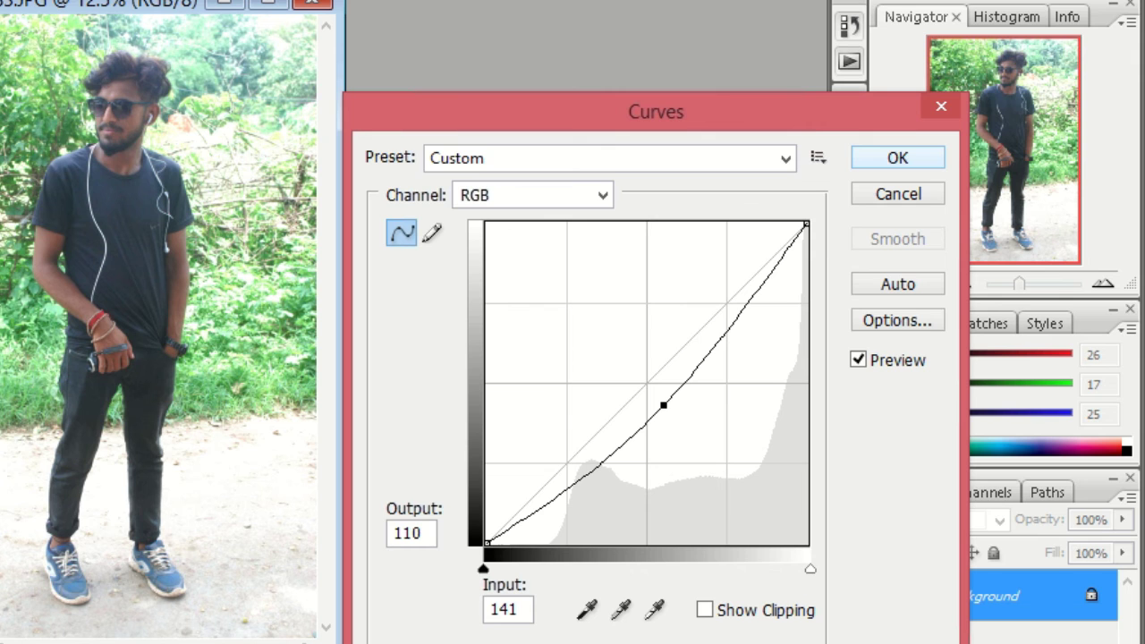
key(Return)
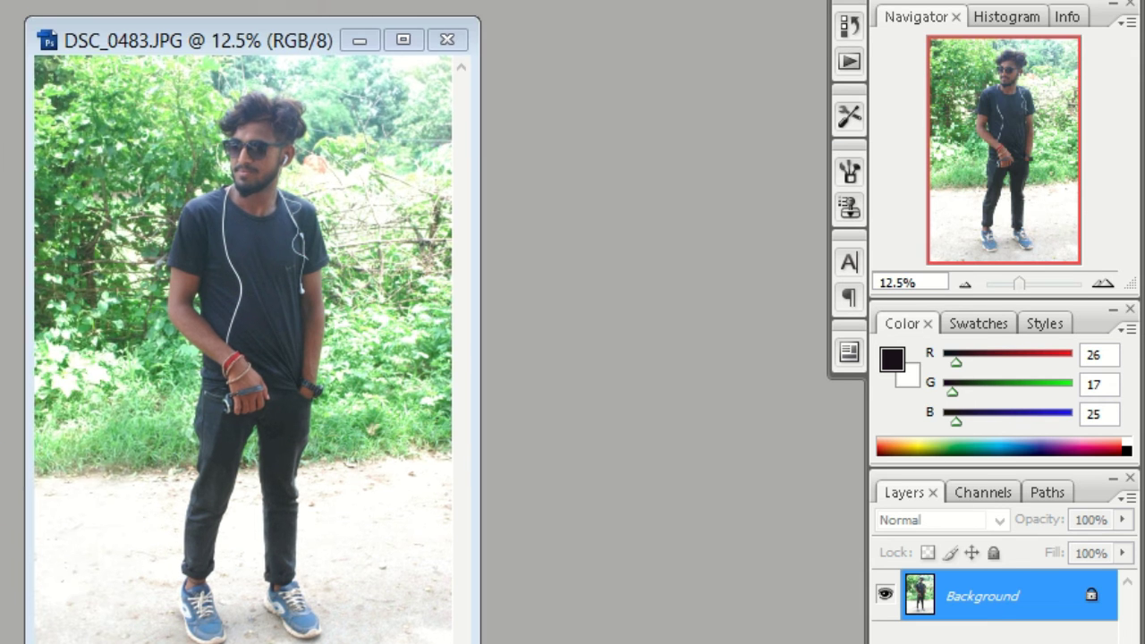
Try the automatic Levels correction on the curve-adjusted photo, discarding it without applying.
drag(219, 39, 251, 36)
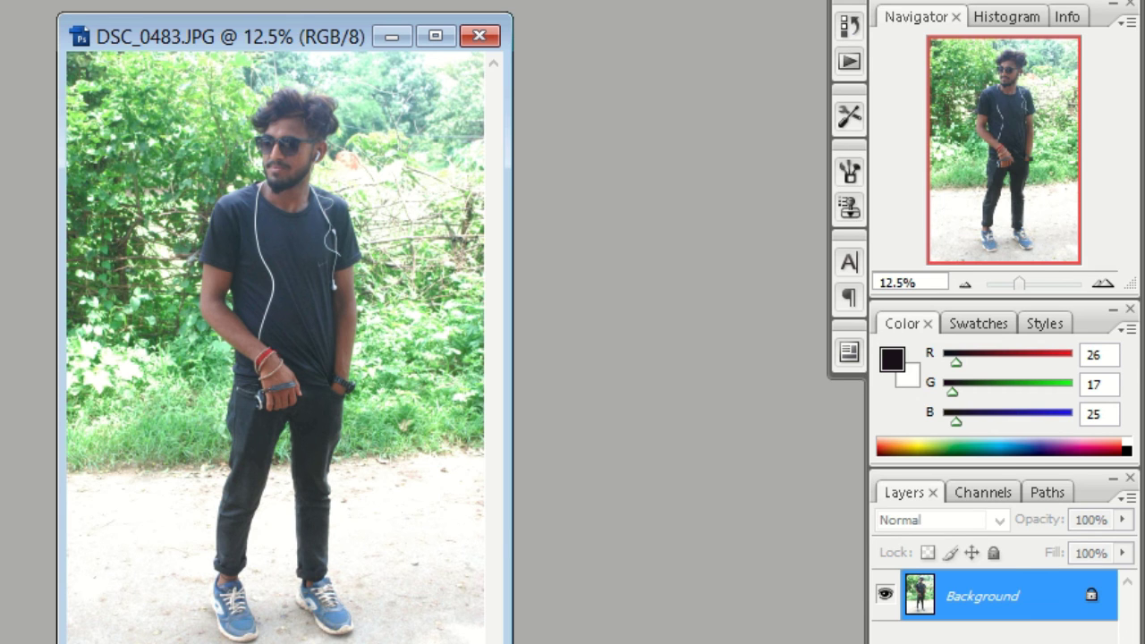
key(ctrl+l)
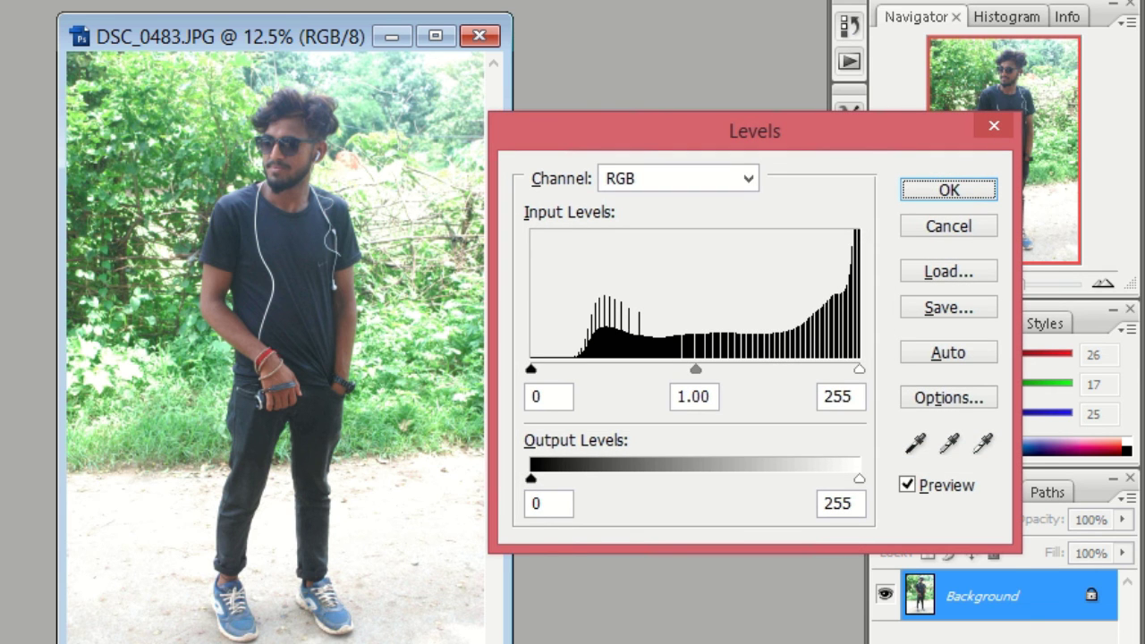
drag(754, 130, 826, 174)
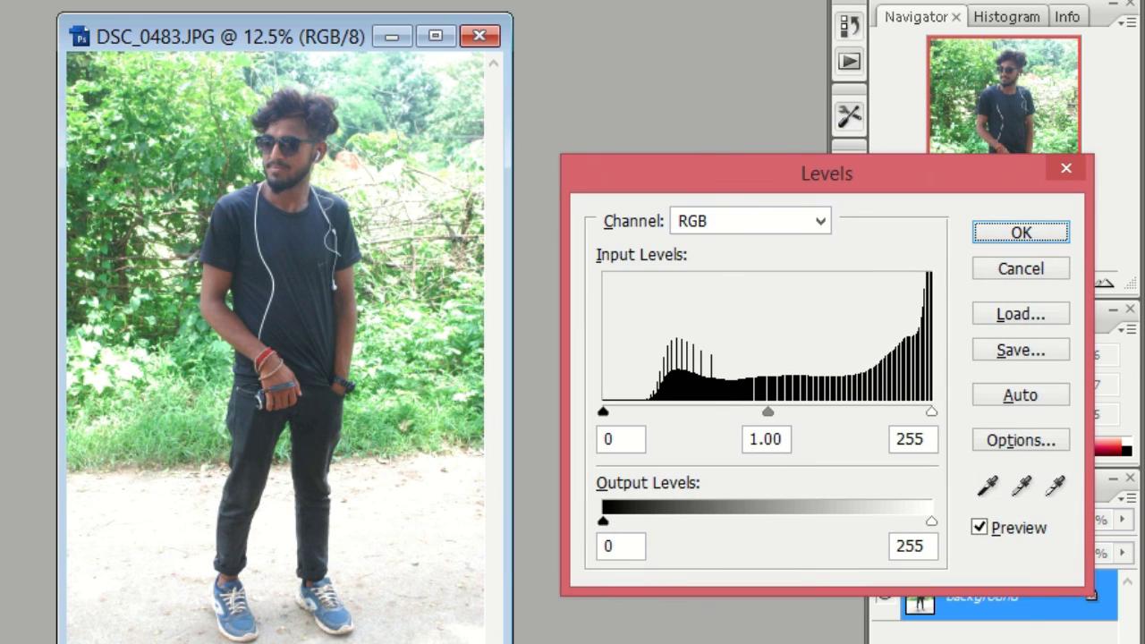
click(1020, 395)
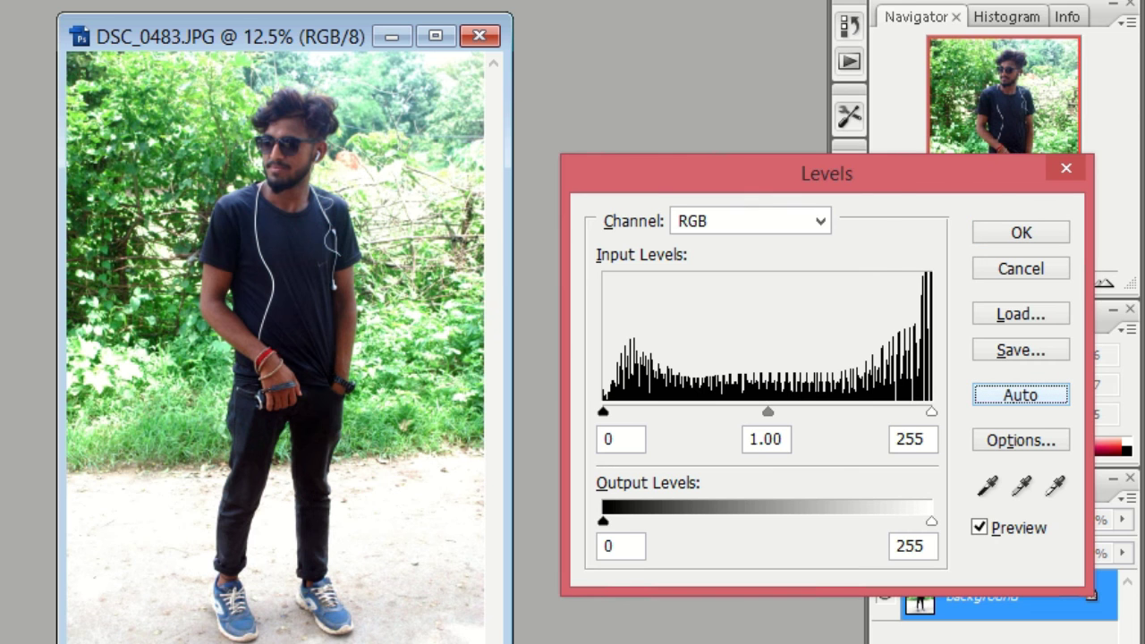
click(1020, 269)
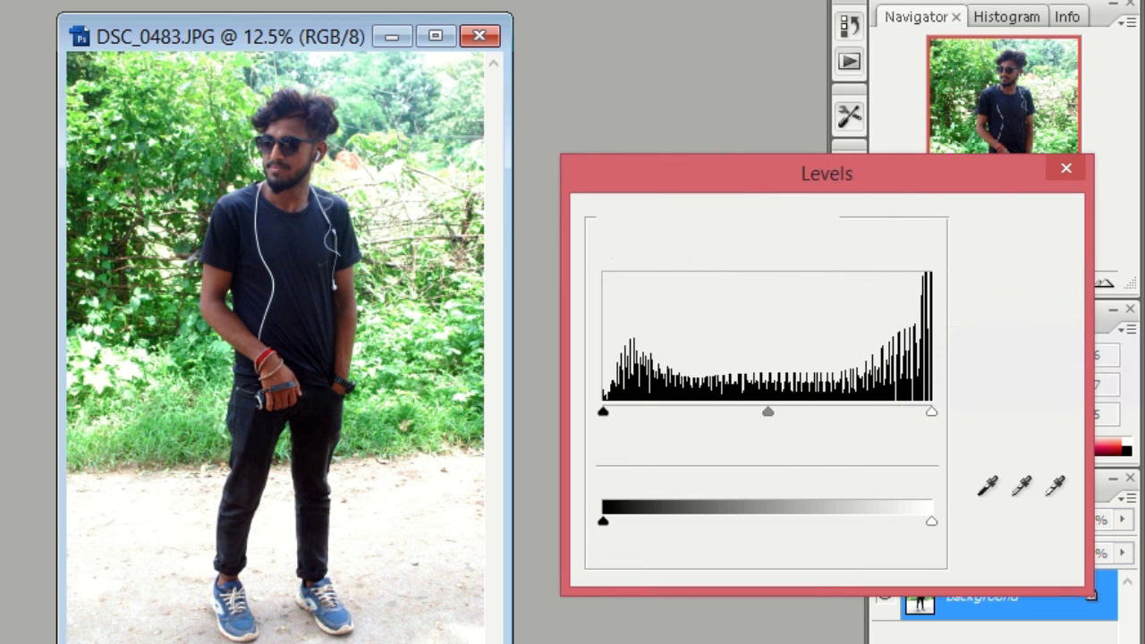
Fine-tune the photo's RGB input levels manually, slightly lowering the white point and adjusting the midtones, and apply the Levels adjustment.
key(ctrl+l)
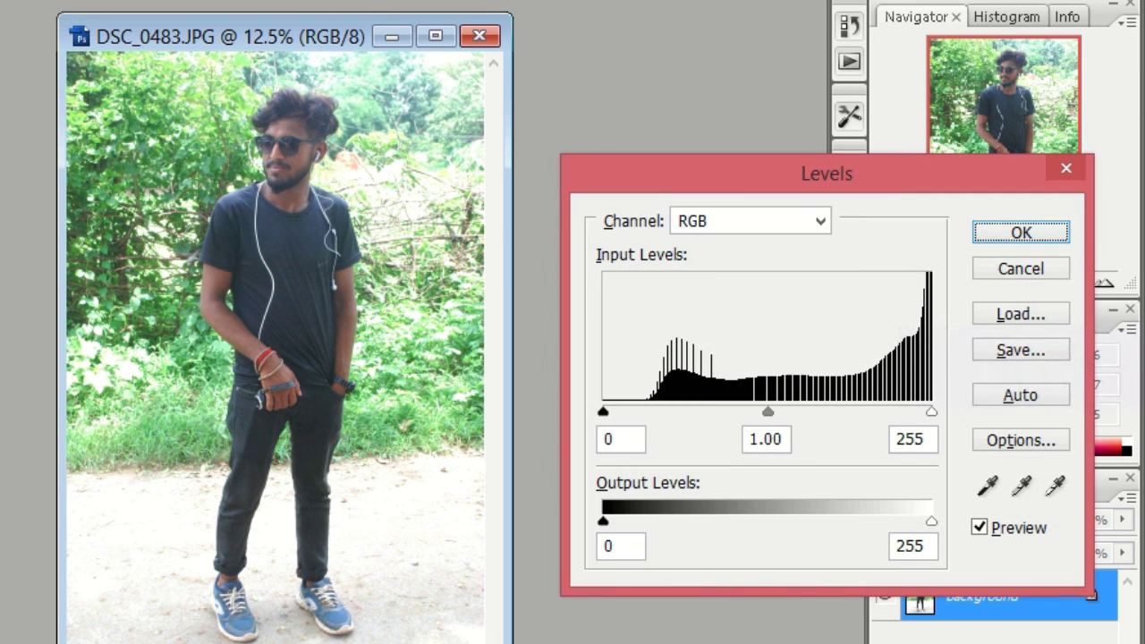
mouse_move(931, 413)
mouse_down()
mouse_move(890, 412)
mouse_move(932, 413)
mouse_up()
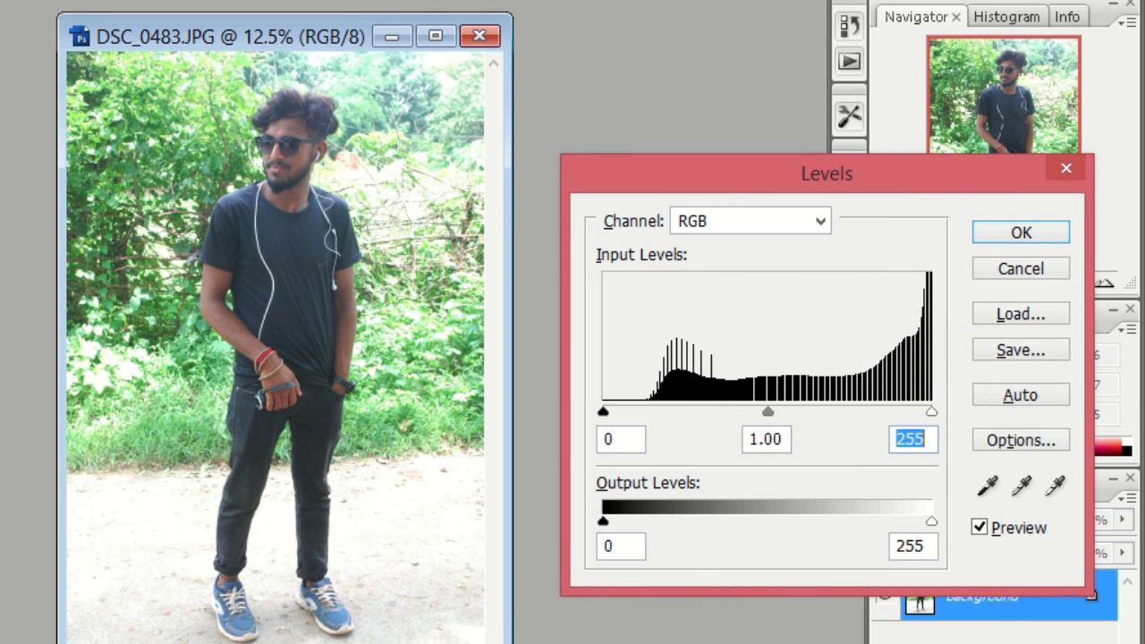
mouse_move(767, 412)
mouse_down()
mouse_move(805, 411)
mouse_move(762, 411)
mouse_up()
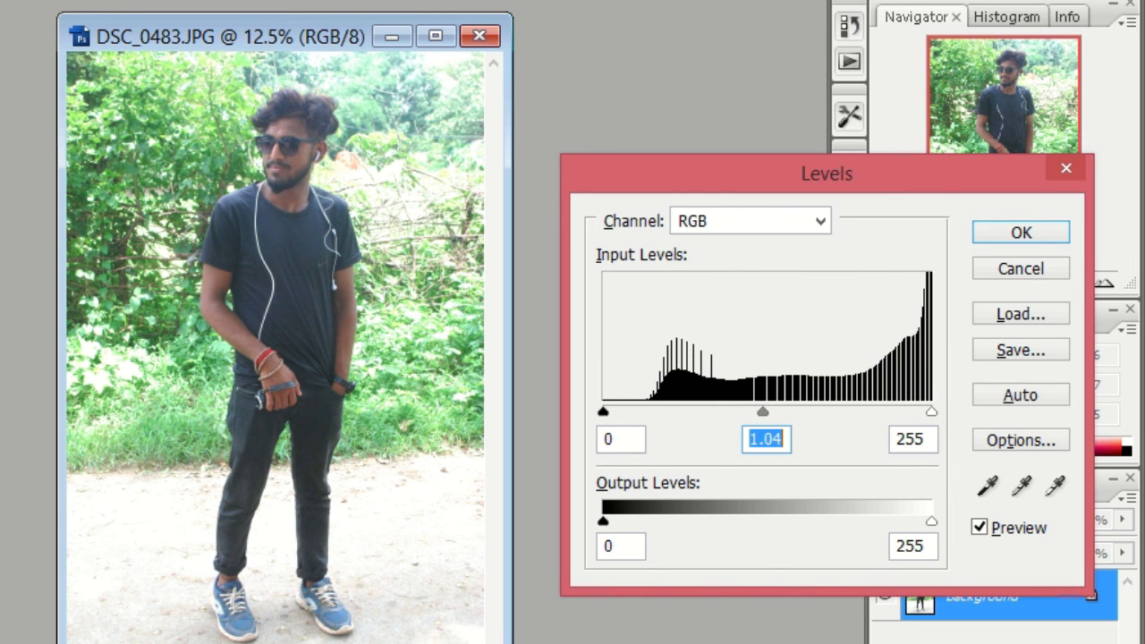
drag(931, 412, 924, 412)
mouse_move(758, 412)
mouse_down()
mouse_move(776, 411)
mouse_move(766, 411)
mouse_up()
key(Return)
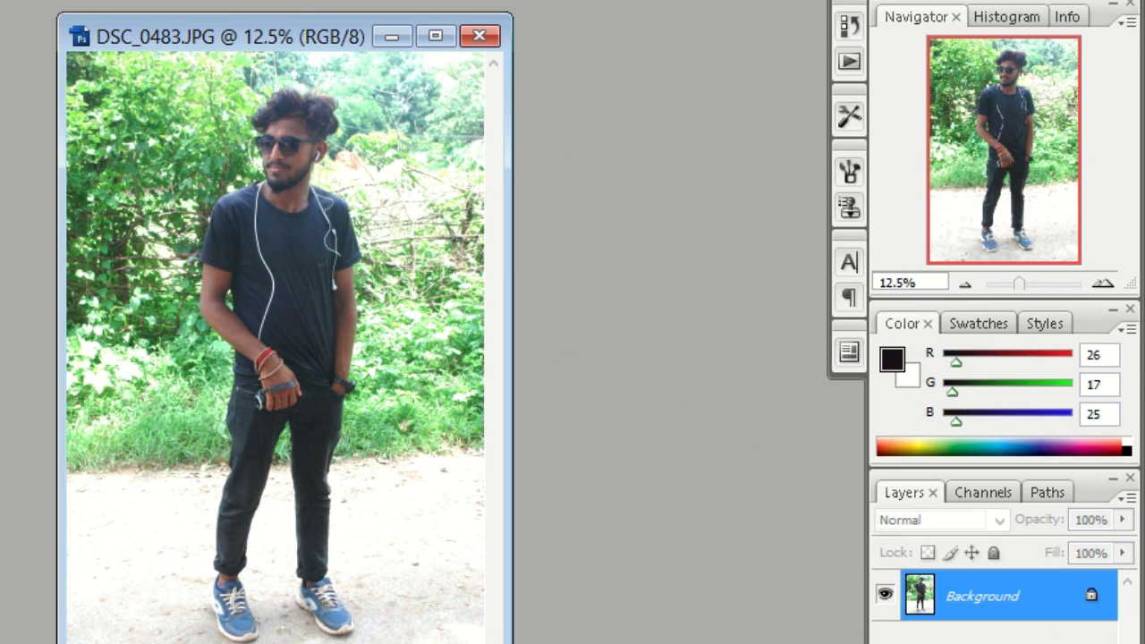